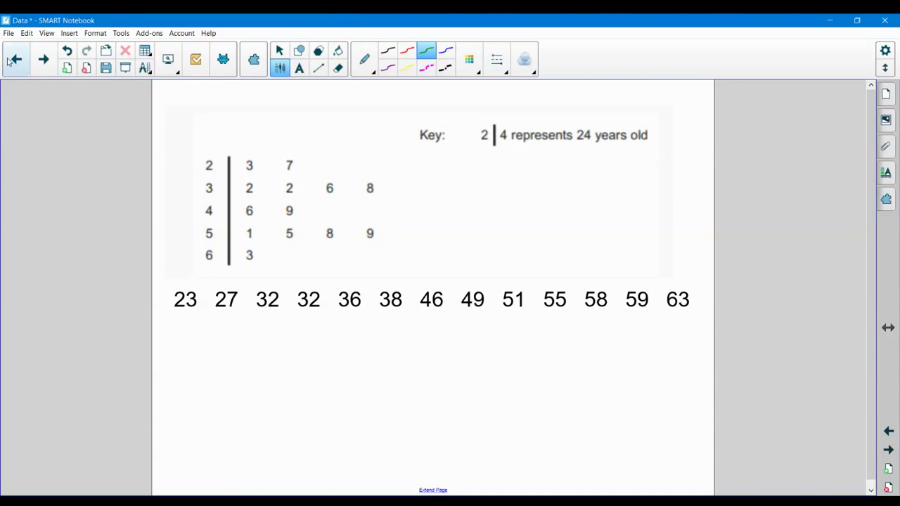
# - Return to the blank stem-and-leaf data page and select the red pen
pyautogui.click(16, 62)
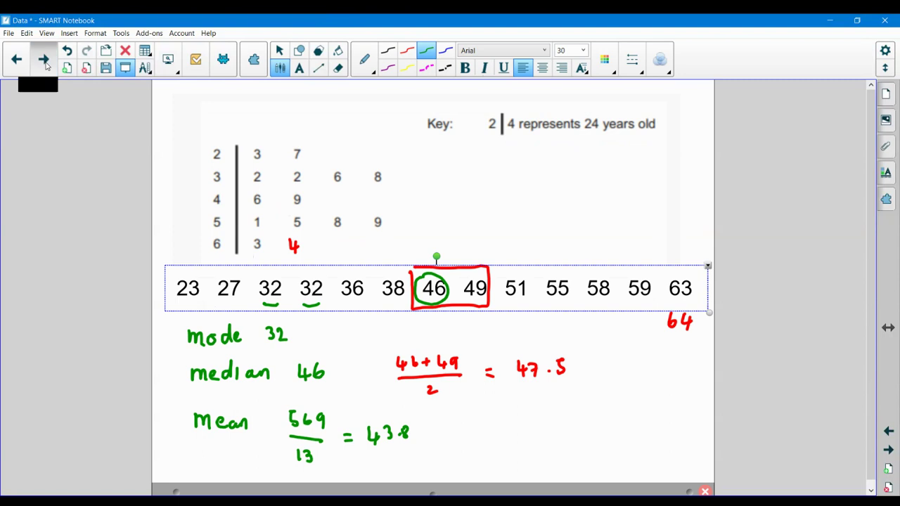
pyautogui.click(43, 62)
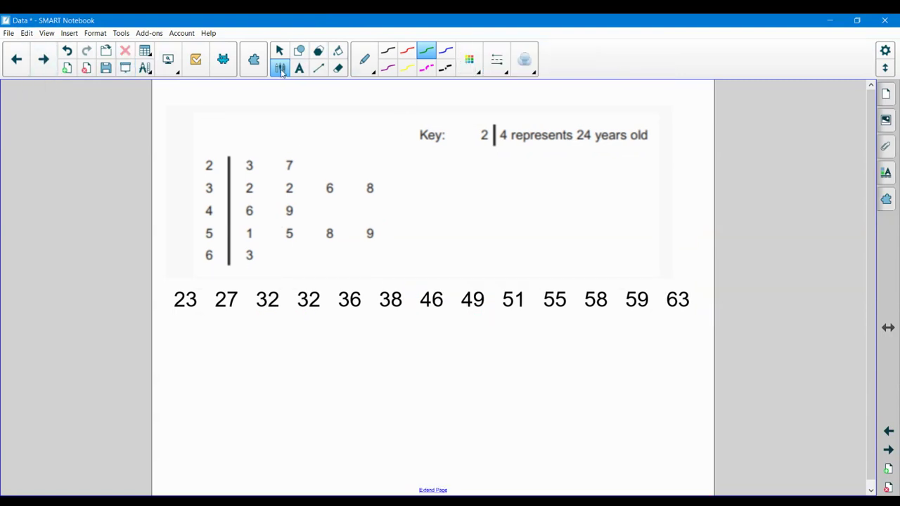
pyautogui.click(282, 69)
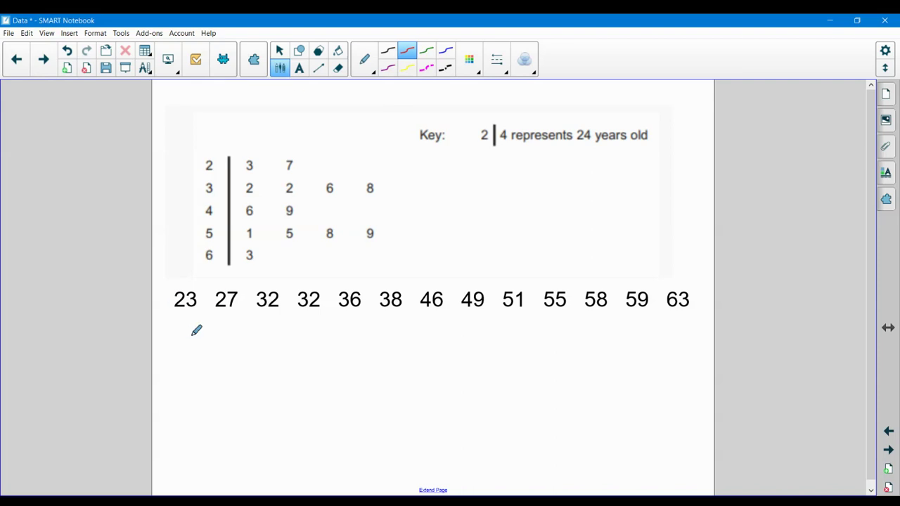
# - Handwrite 'Range 63 − 23 = 40' in red beneath the ordered data row
pyautogui.moveTo(184, 342)
pyautogui.mouseDown()
pyautogui.moveTo(185, 360)
pyautogui.moveTo(187, 351)
pyautogui.moveTo(196, 360)
pyautogui.moveTo(213, 350)
pyautogui.moveTo(234, 360)
pyautogui.moveTo(249, 345)
pyautogui.moveTo(243, 356)
pyautogui.mouseUp()
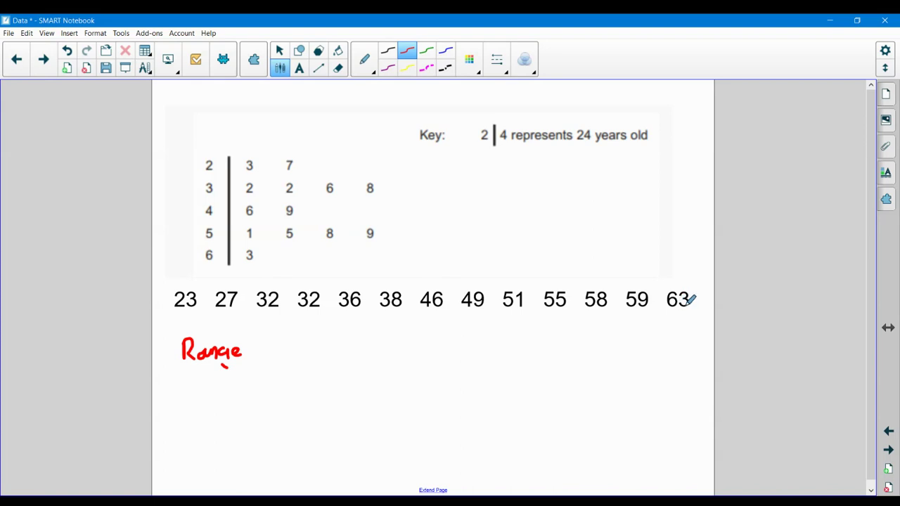
pyautogui.moveTo(282, 339)
pyautogui.mouseDown()
pyautogui.moveTo(330, 351)
pyautogui.moveTo(357, 342)
pyautogui.moveTo(375, 354)
pyautogui.moveTo(387, 339)
pyautogui.mouseUp()
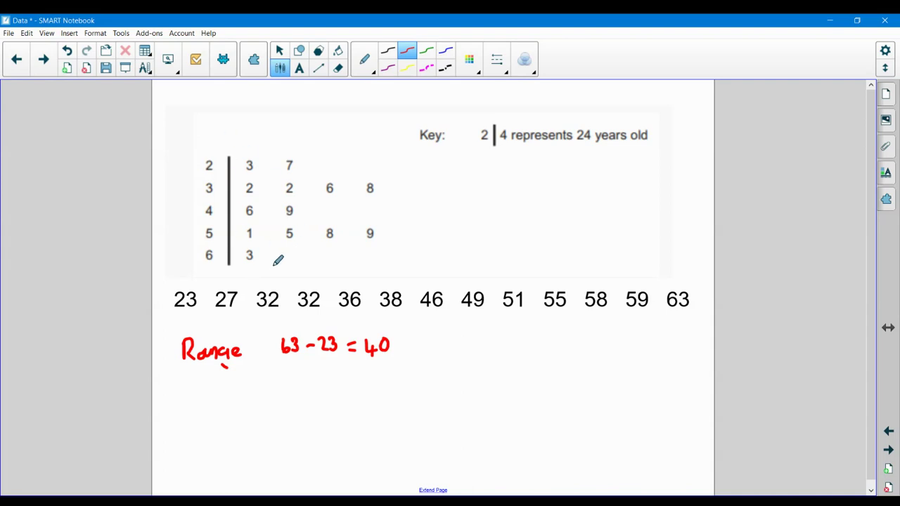
# - On the histogram page two pages back, write 99 − 3 = 96 in red, then move forward again
pyautogui.click(21, 62)
pyautogui.click(21, 62)
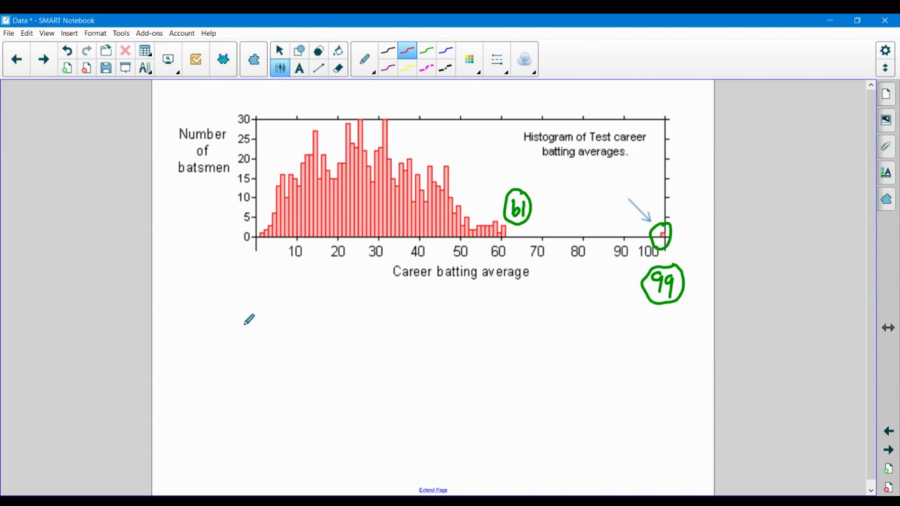
pyautogui.moveTo(250, 314)
pyautogui.mouseDown()
pyautogui.moveTo(247, 340)
pyautogui.moveTo(279, 314)
pyautogui.moveTo(273, 334)
pyautogui.moveTo(309, 319)
pyautogui.moveTo(303, 335)
pyautogui.moveTo(331, 324)
pyautogui.moveTo(365, 327)
pyautogui.mouseUp()
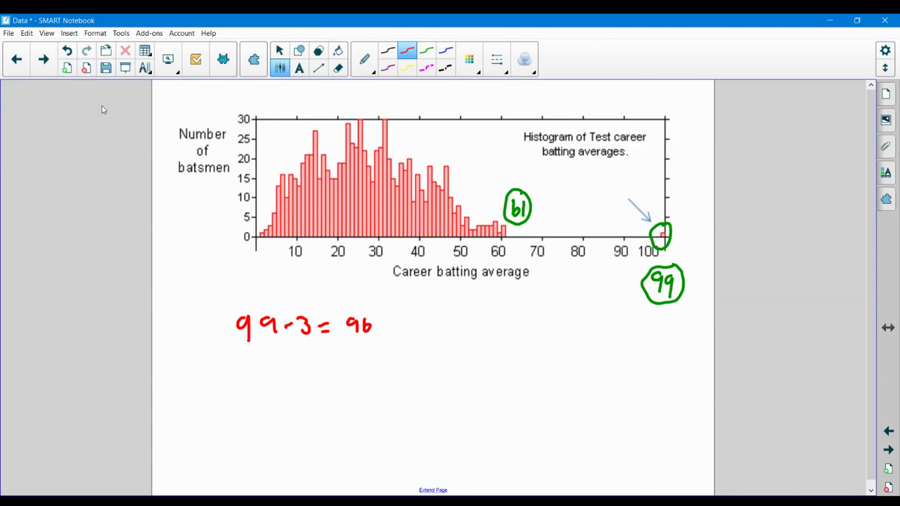
pyautogui.click(45, 62)
# - Advance to a fresh copy of the data page and clear the picture's selection
pyautogui.click(45, 61)
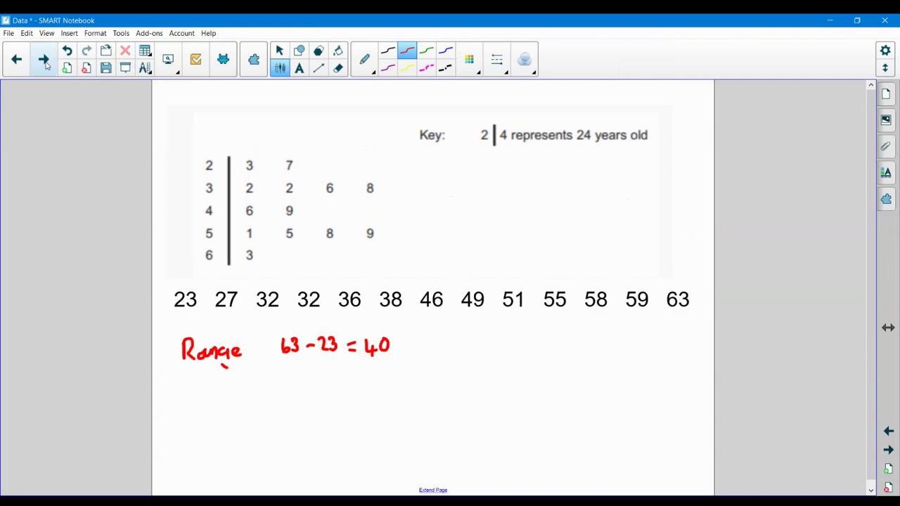
pyautogui.click(45, 63)
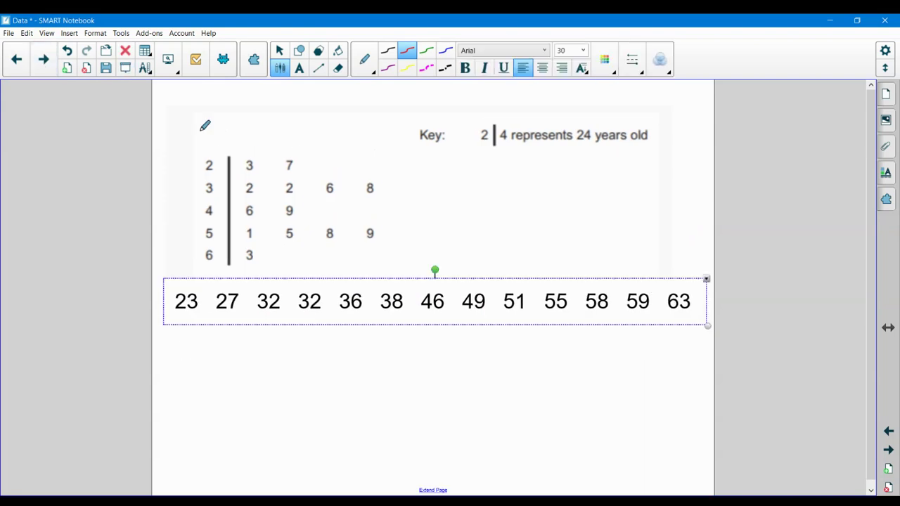
pyautogui.click(280, 56)
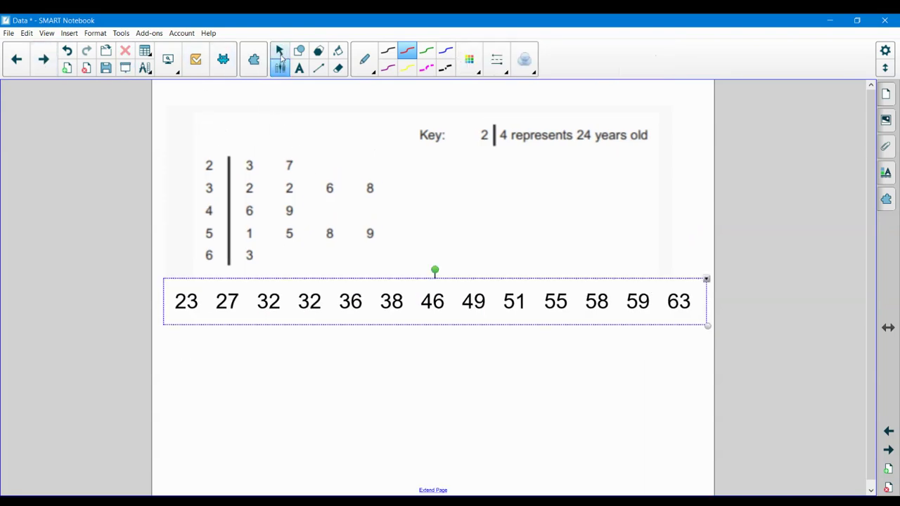
pyautogui.click(331, 128)
pyautogui.click(318, 92)
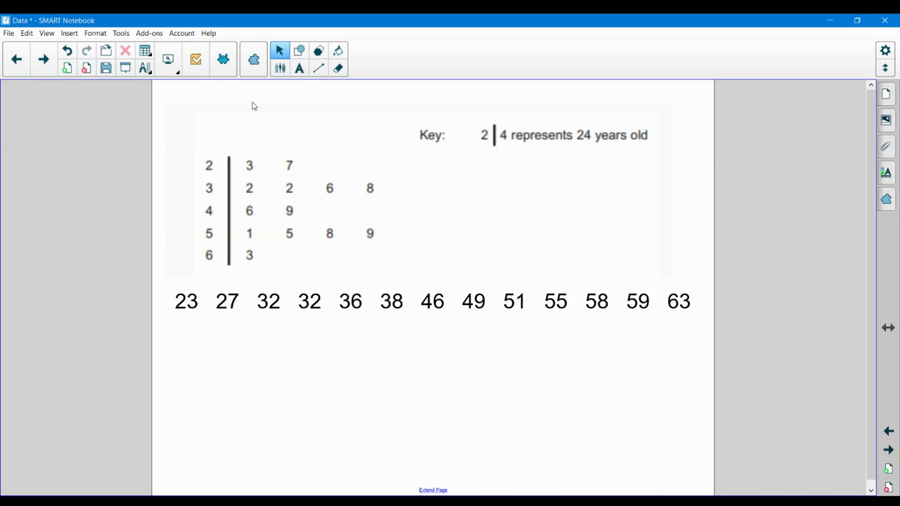
# - Draw a red box around the median value 46
pyautogui.click(280, 69)
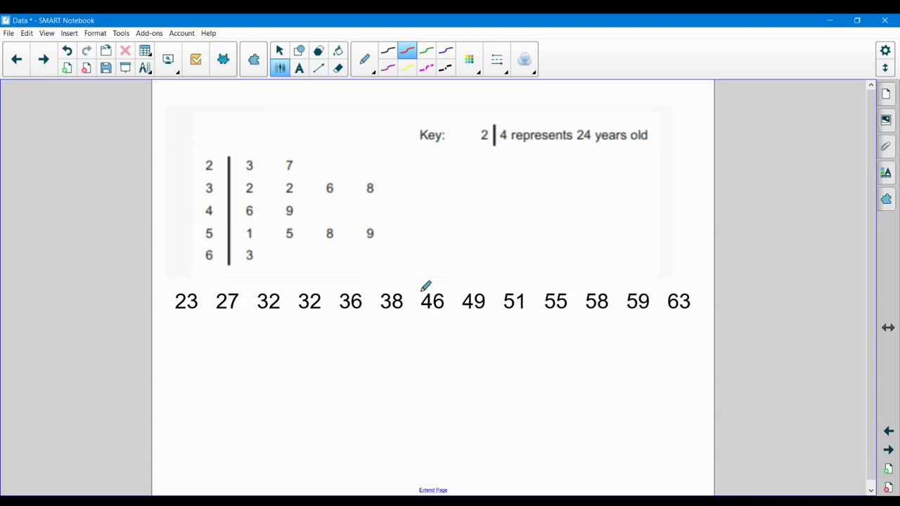
pyautogui.moveTo(424, 284)
pyautogui.mouseDown()
pyautogui.moveTo(419, 313)
pyautogui.moveTo(451, 308)
pyautogui.moveTo(448, 278)
pyautogui.moveTo(430, 283)
pyautogui.mouseUp()
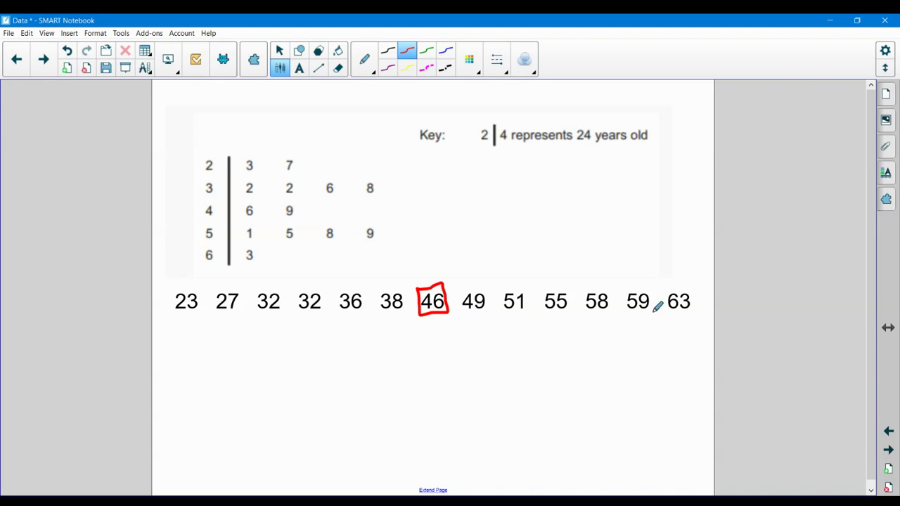
pyautogui.click(427, 51)
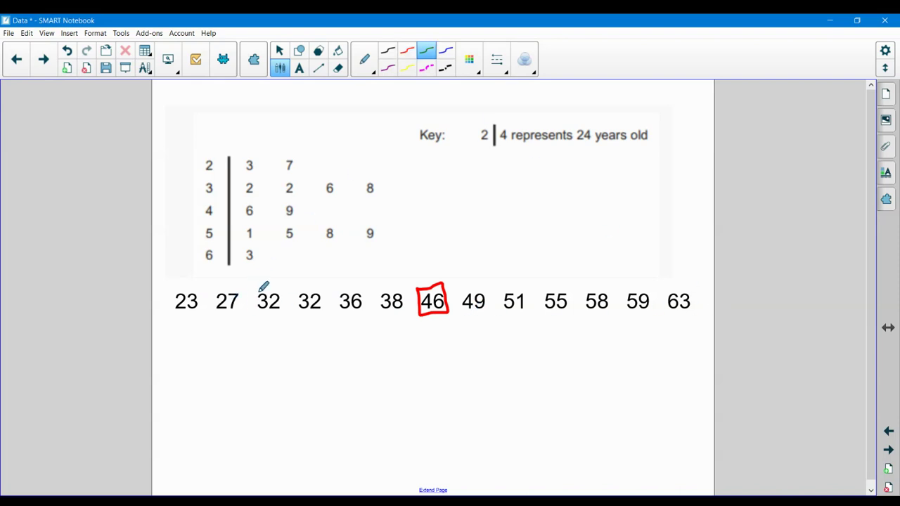
# - In green, box the pair 32 32, split it down the middle, and link it to Q1 = 32
pyautogui.moveTo(251, 291)
pyautogui.mouseDown()
pyautogui.moveTo(252, 317)
pyautogui.moveTo(322, 317)
pyautogui.moveTo(320, 286)
pyautogui.moveTo(250, 289)
pyautogui.mouseUp()
pyautogui.moveTo(267, 324)
pyautogui.mouseDown()
pyautogui.moveTo(242, 362)
pyautogui.moveTo(223, 361)
pyautogui.moveTo(234, 379)
pyautogui.moveTo(255, 369)
pyautogui.moveTo(296, 380)
pyautogui.mouseUp()
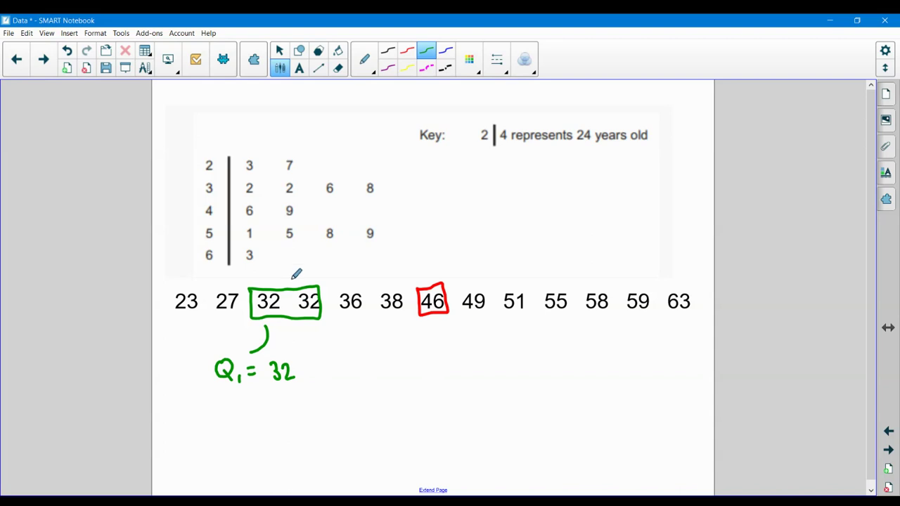
pyautogui.moveTo(287, 278); pyautogui.dragTo(289, 325)
# - In blue, box and split 55 and 58, and write Q3 = 56.5 beneath them
pyautogui.click(446, 52)
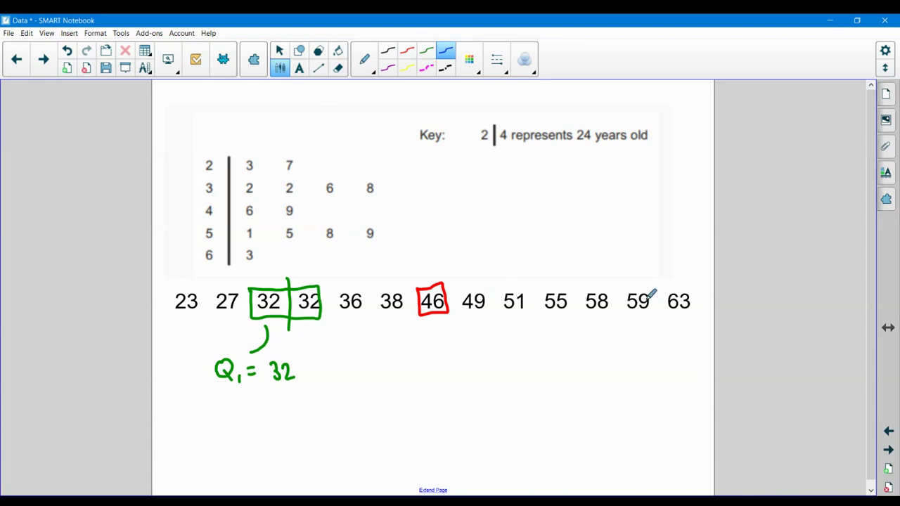
pyautogui.moveTo(537, 284)
pyautogui.mouseDown()
pyautogui.moveTo(539, 309)
pyautogui.moveTo(556, 319)
pyautogui.moveTo(597, 319)
pyautogui.moveTo(609, 315)
pyautogui.moveTo(610, 276)
pyautogui.moveTo(537, 284)
pyautogui.moveTo(573, 316)
pyautogui.moveTo(571, 329)
pyautogui.mouseUp()
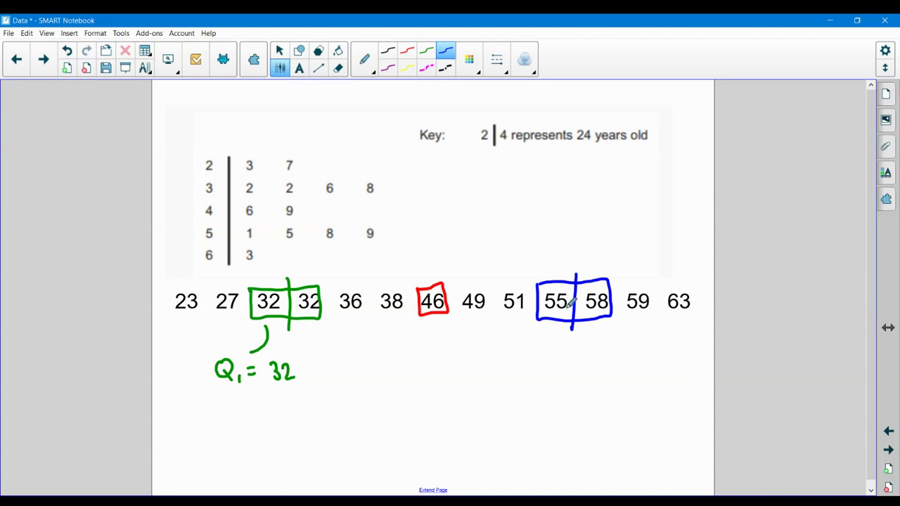
pyautogui.moveTo(562, 354)
pyautogui.mouseDown()
pyautogui.moveTo(574, 379)
pyautogui.moveTo(597, 362)
pyautogui.moveTo(655, 364)
pyautogui.mouseUp()
pyautogui.click(613, 361)
pyautogui.click(646, 365)
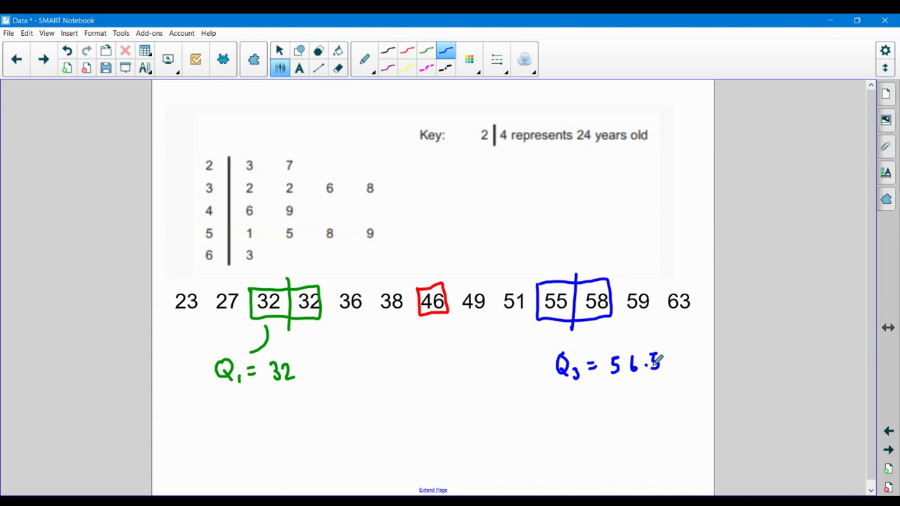
# - Write IQR = 56.5 − 32 = 22.5 in red and dot the extremes 23 and 63
pyautogui.click(405, 59)
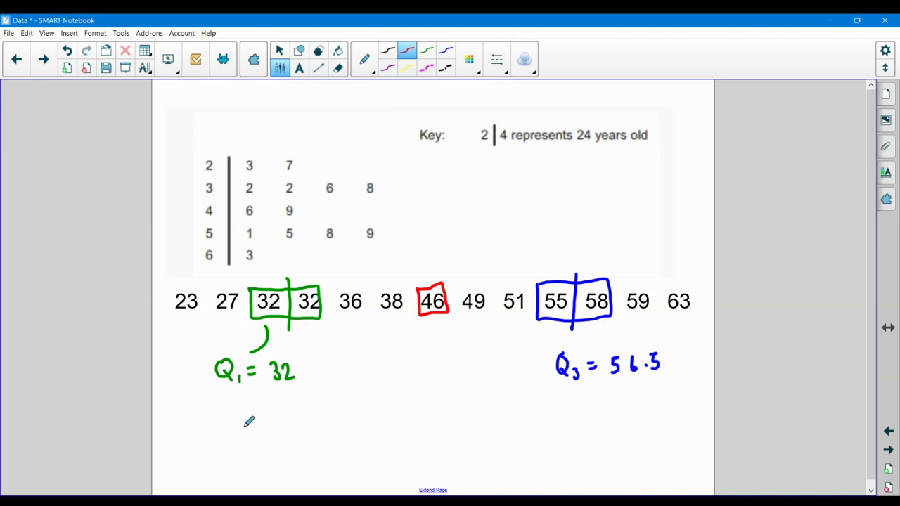
pyautogui.moveTo(250, 406)
pyautogui.mouseDown()
pyautogui.moveTo(250, 424)
pyautogui.moveTo(267, 405)
pyautogui.moveTo(267, 421)
pyautogui.moveTo(310, 411)
pyautogui.moveTo(325, 418)
pyautogui.moveTo(308, 412)
pyautogui.mouseUp()
pyautogui.moveTo(268, 415)
pyautogui.mouseDown()
pyautogui.moveTo(288, 407)
pyautogui.moveTo(291, 418)
pyautogui.moveTo(314, 413)
pyautogui.mouseUp()
pyautogui.moveTo(304, 420)
pyautogui.mouseDown()
pyautogui.moveTo(371, 420)
pyautogui.moveTo(380, 407)
pyautogui.moveTo(435, 419)
pyautogui.mouseUp()
pyautogui.click(360, 415)
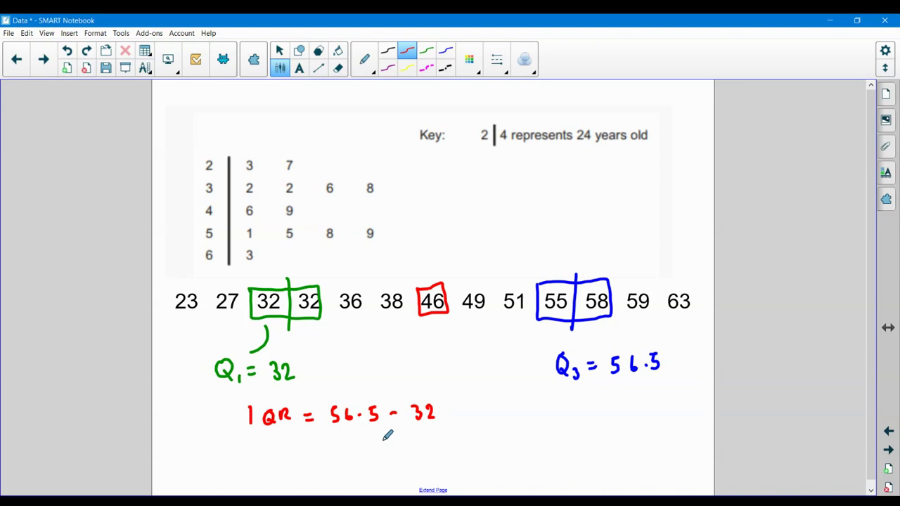
pyautogui.moveTo(372, 439); pyautogui.dragTo(423, 445)
pyautogui.click(425, 443)
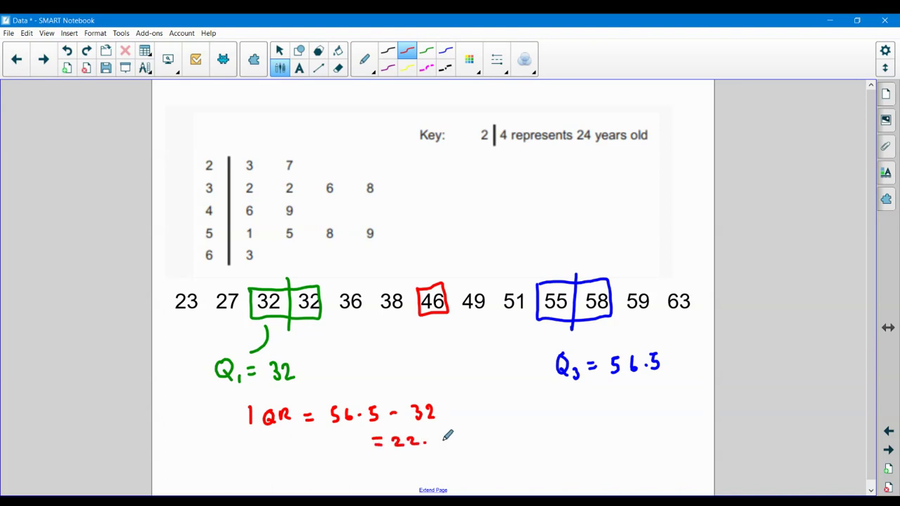
pyautogui.click(183, 321)
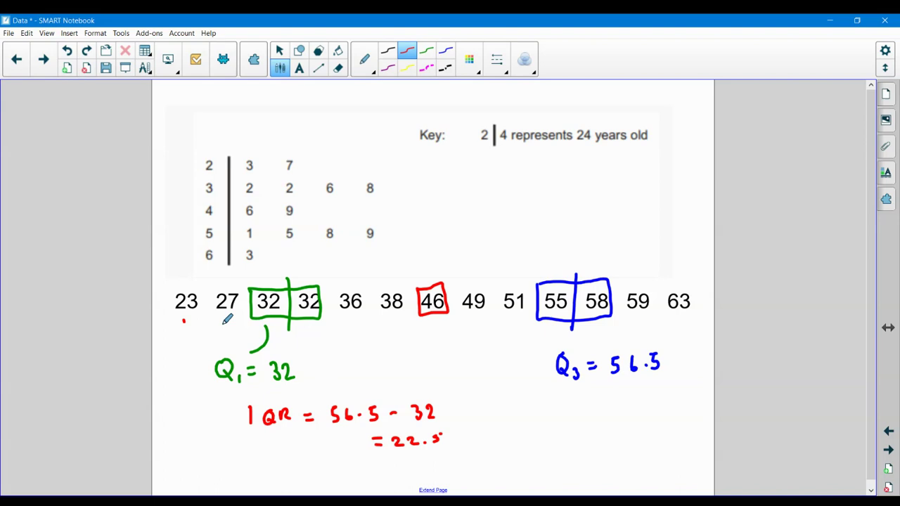
pyautogui.click(678, 318)
# - On the histogram page, draw green quartile lines near 50 and 15
pyautogui.click(16, 60)
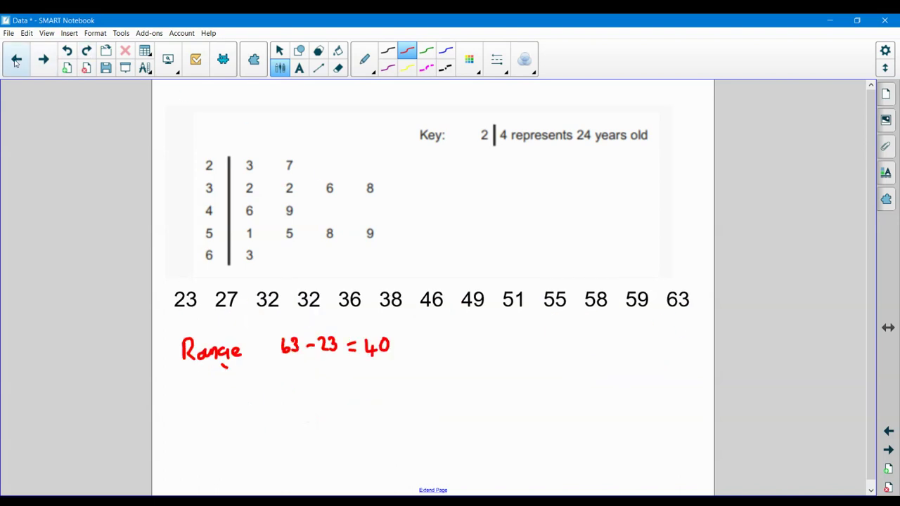
pyautogui.click(16, 60)
pyautogui.click(16, 60)
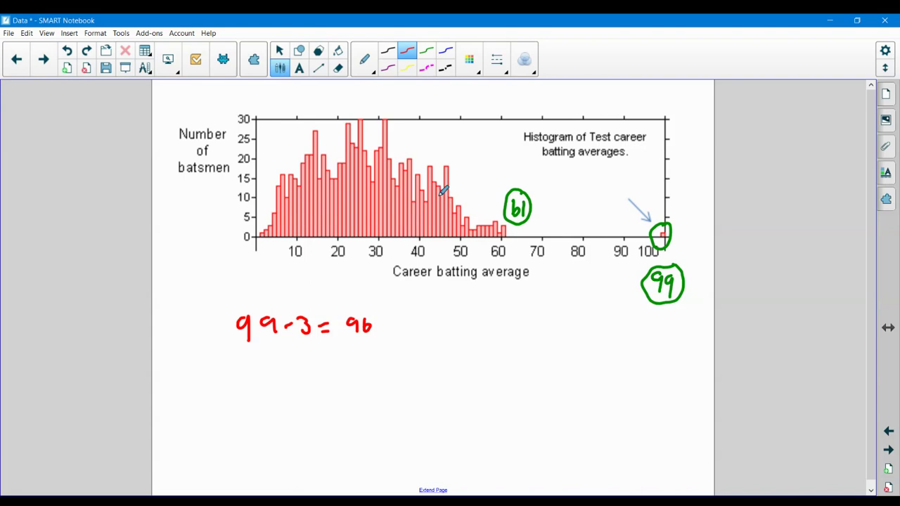
pyautogui.click(427, 52)
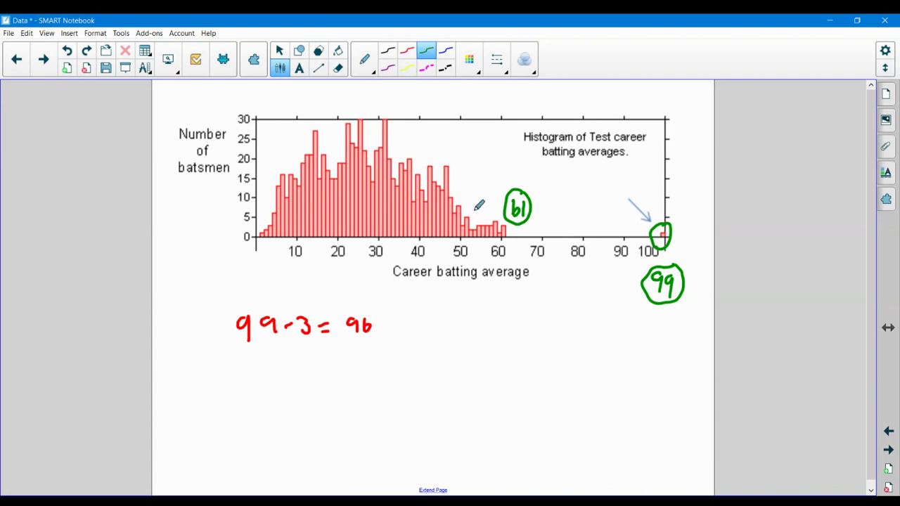
pyautogui.moveTo(467, 152); pyautogui.dragTo(460, 258)
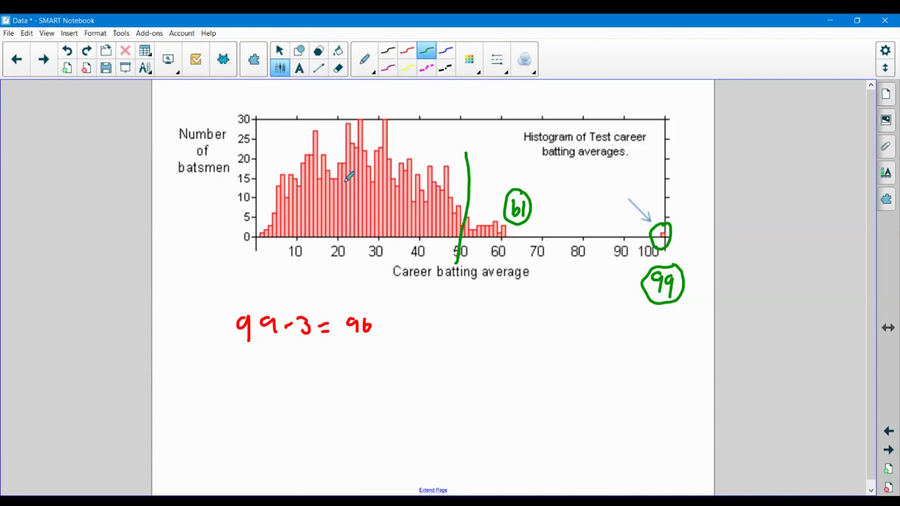
pyautogui.moveTo(316, 132); pyautogui.dragTo(326, 251)
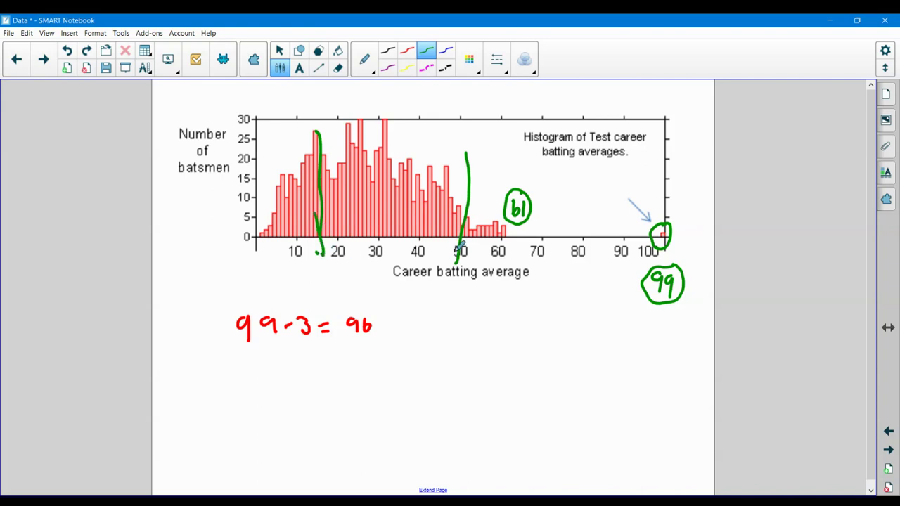
# - Write IQR = 50 − 15 = 35 in green below the histogram range working
pyautogui.moveTo(247, 363)
pyautogui.mouseDown()
pyautogui.moveTo(248, 379)
pyautogui.moveTo(261, 368)
pyautogui.moveTo(275, 367)
pyautogui.moveTo(280, 377)
pyautogui.moveTo(301, 367)
pyautogui.mouseUp()
pyautogui.moveTo(292, 375); pyautogui.dragTo(360, 370)
pyautogui.moveTo(398, 368)
pyautogui.mouseDown()
pyautogui.moveTo(422, 369)
pyautogui.moveTo(417, 377)
pyautogui.moveTo(431, 370)
pyautogui.mouseUp()
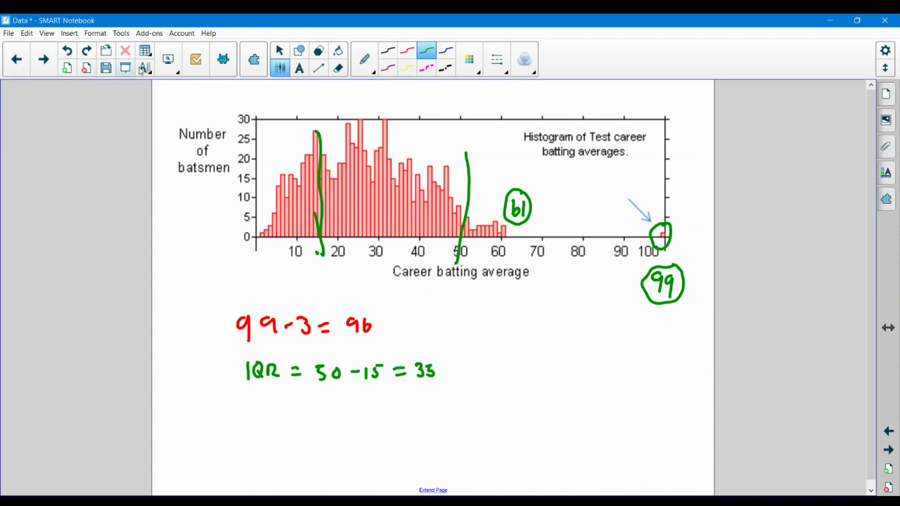
pyautogui.click(46, 64)
# - Advance two pages to the quartiles page showing Q1 = 32, Q3 = 56.5 and IQR = 22.5
pyautogui.click(48, 67)
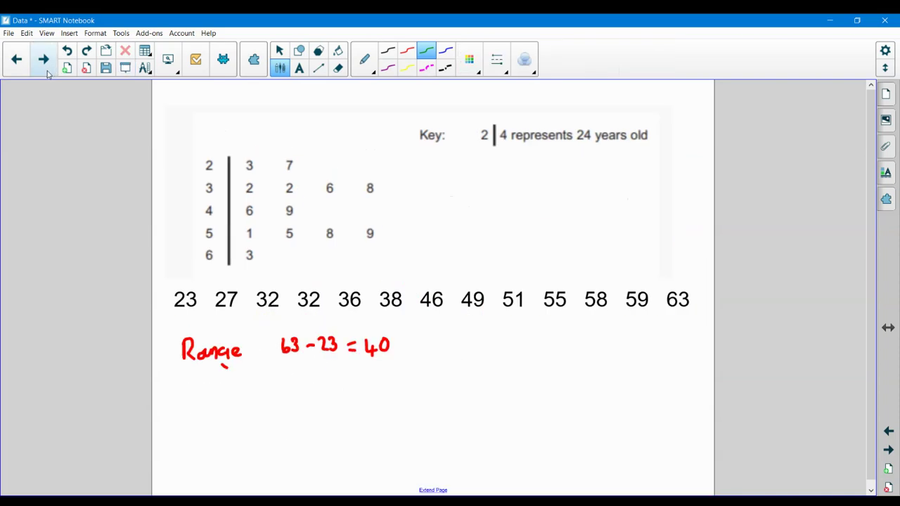
pyautogui.click(47, 64)
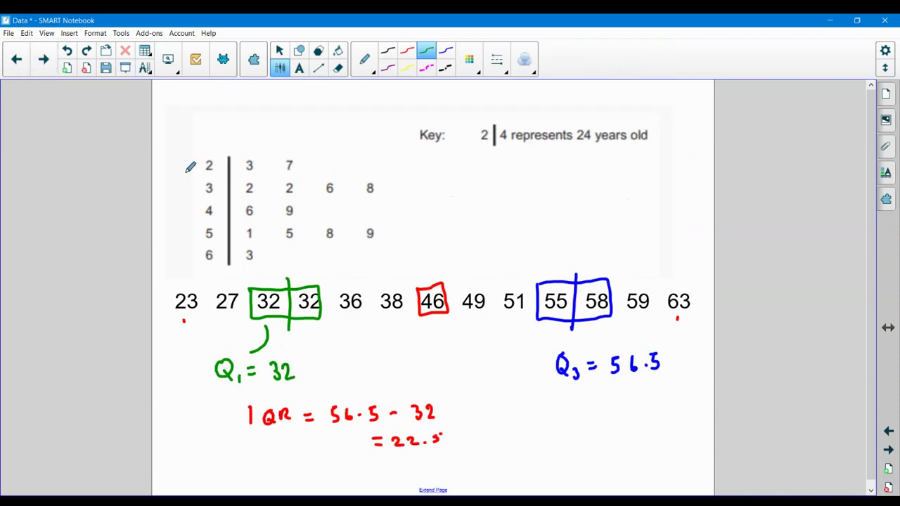